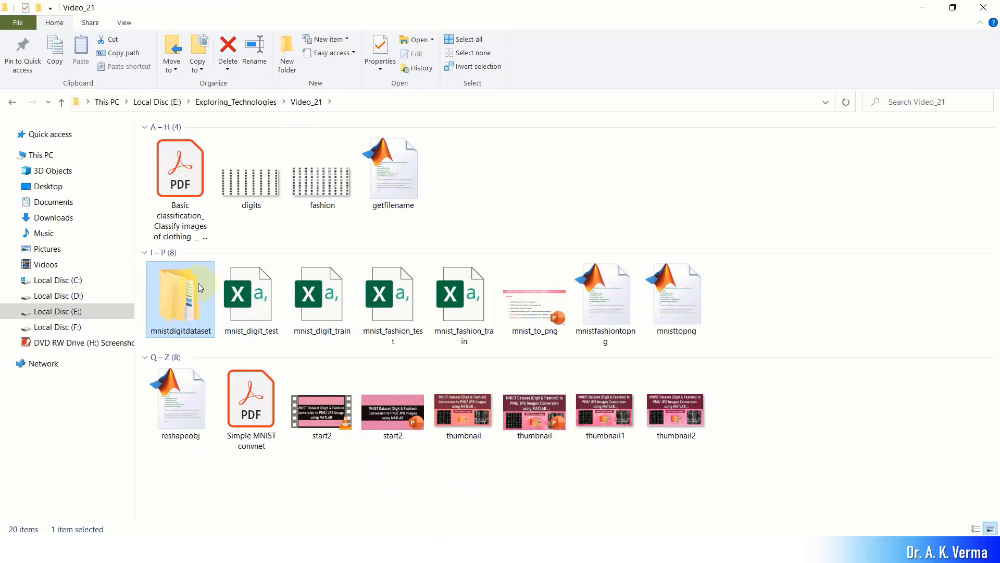
- Bring the mnistfashiontopng.m conversion script back up in the MATLAB Editor
mouse_move(186, 309)
click(401, 468)
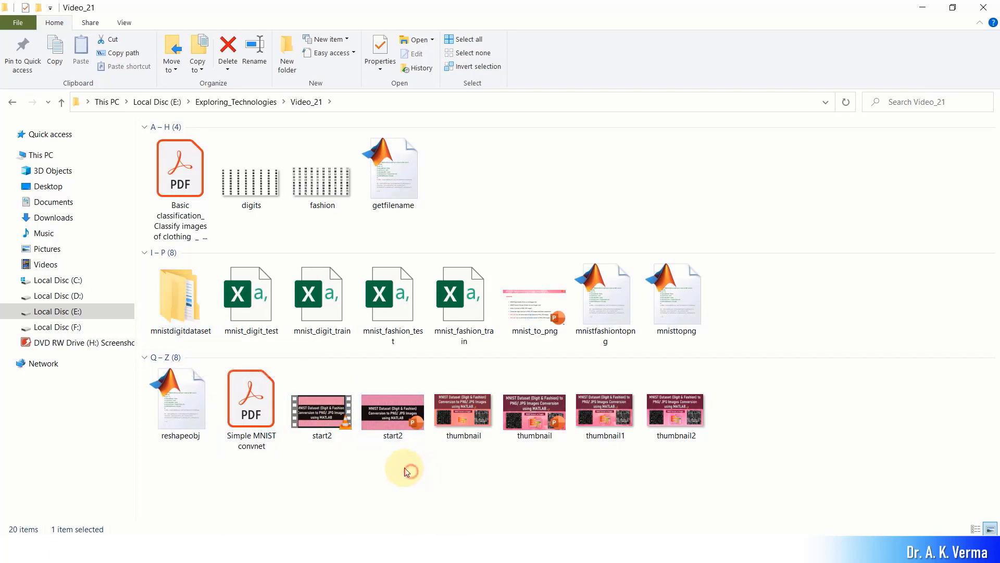
mouse_move(511, 532)
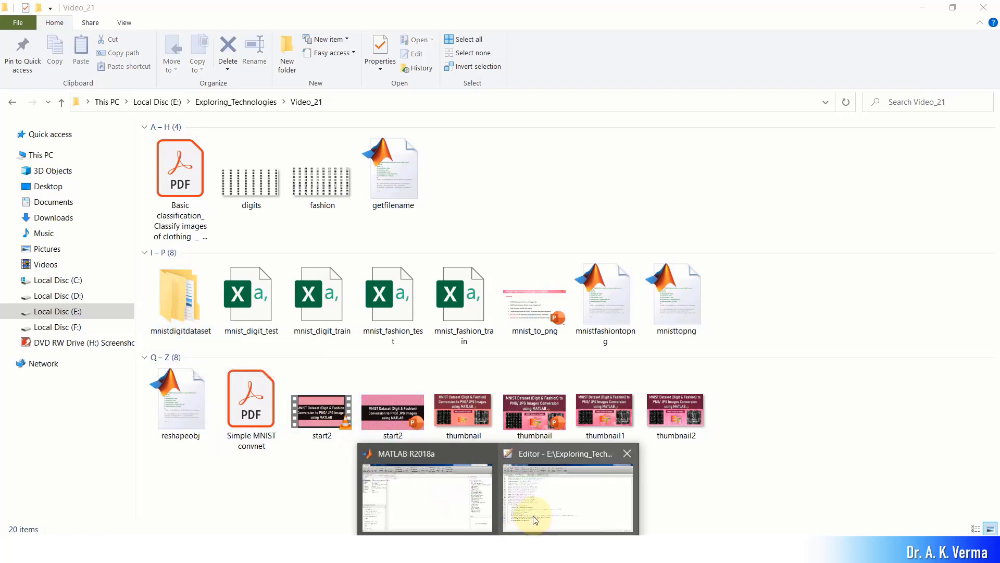
click(530, 515)
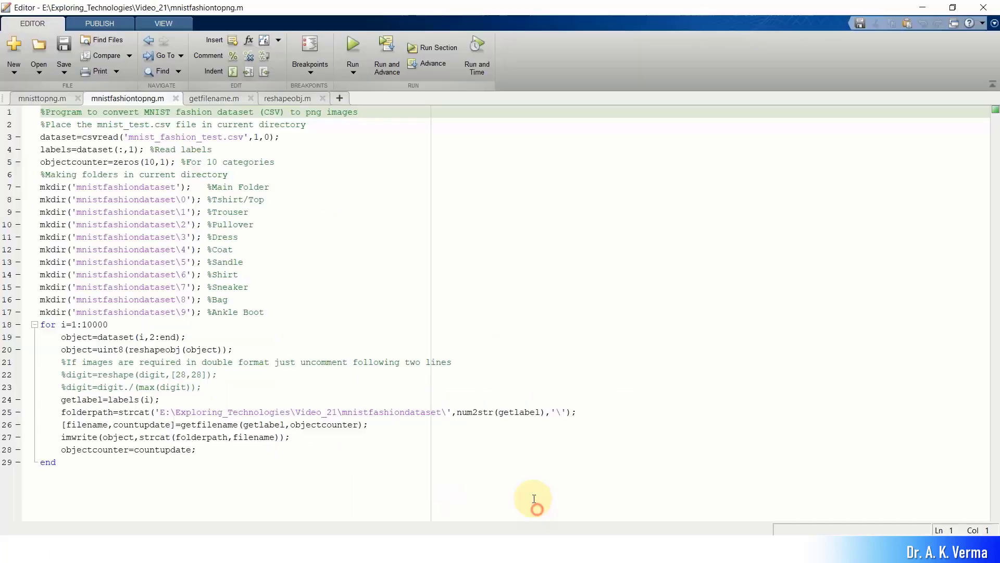
- Run mnistfashiontopng, then return to the Video_21 folder in File Explorer
click(351, 44)
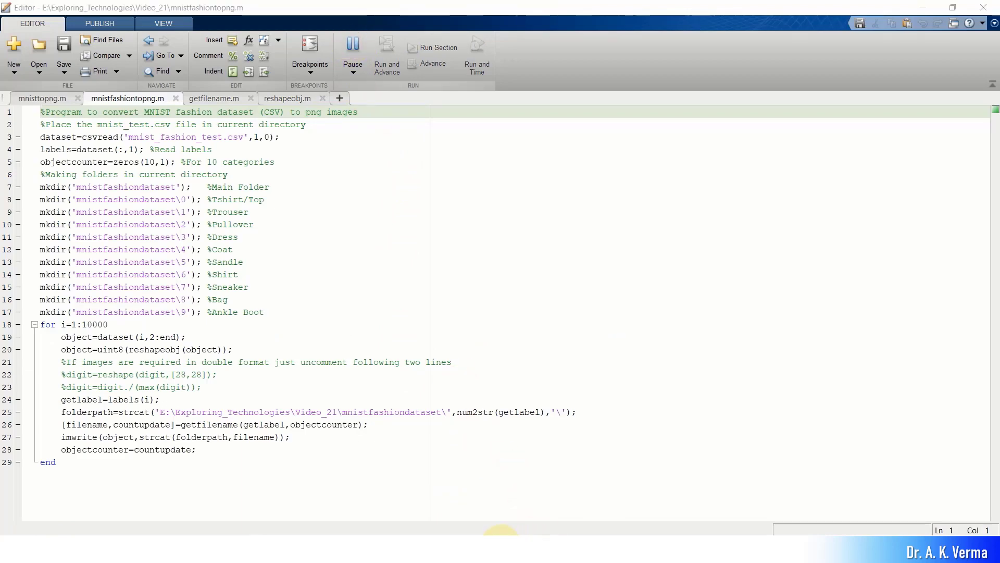
mouse_move(500, 532)
click(453, 505)
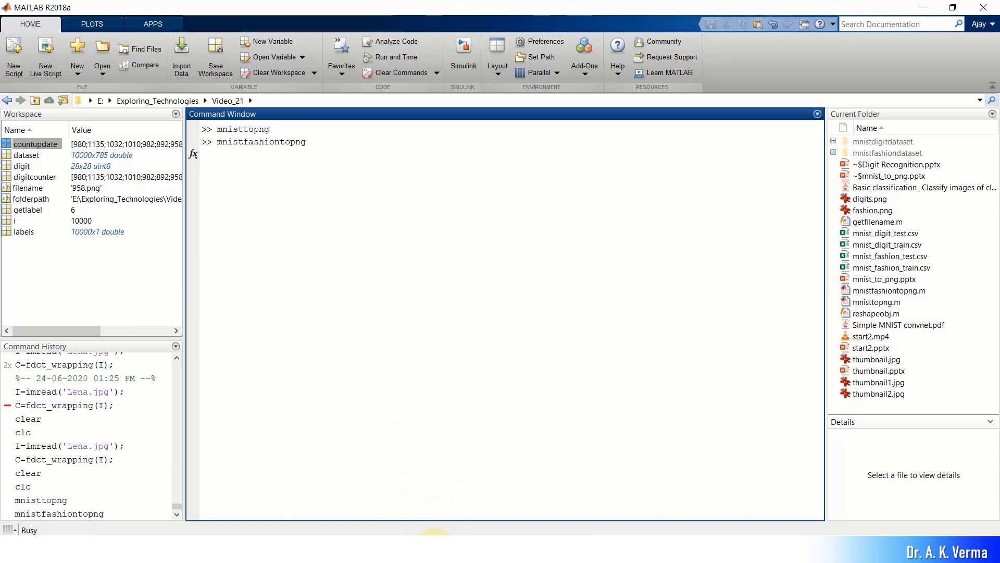
click(434, 536)
- Open the new mnistfashiondataset folder and look inside class folder 0
click(263, 304)
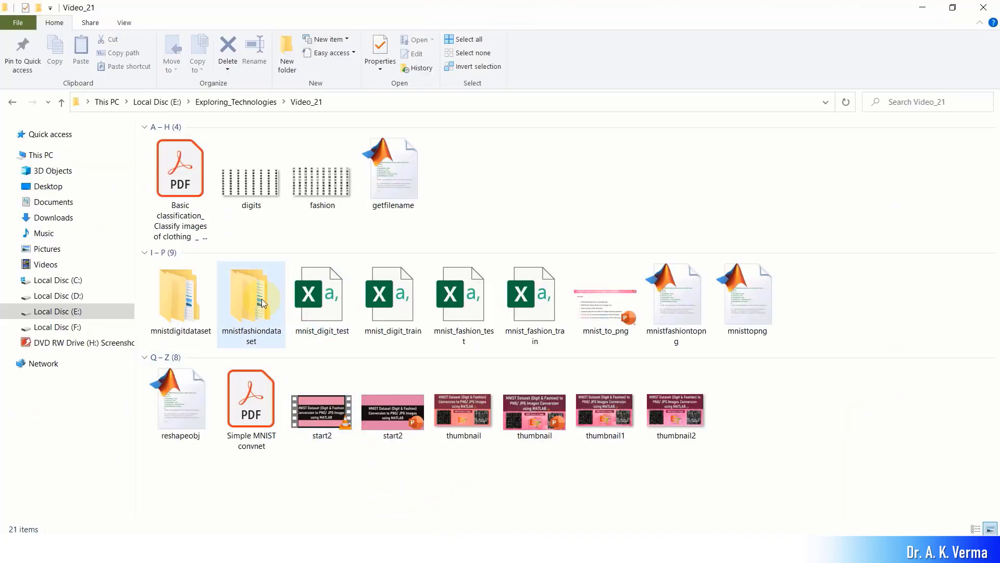
mouse_move(255, 305)
double_click(252, 295)
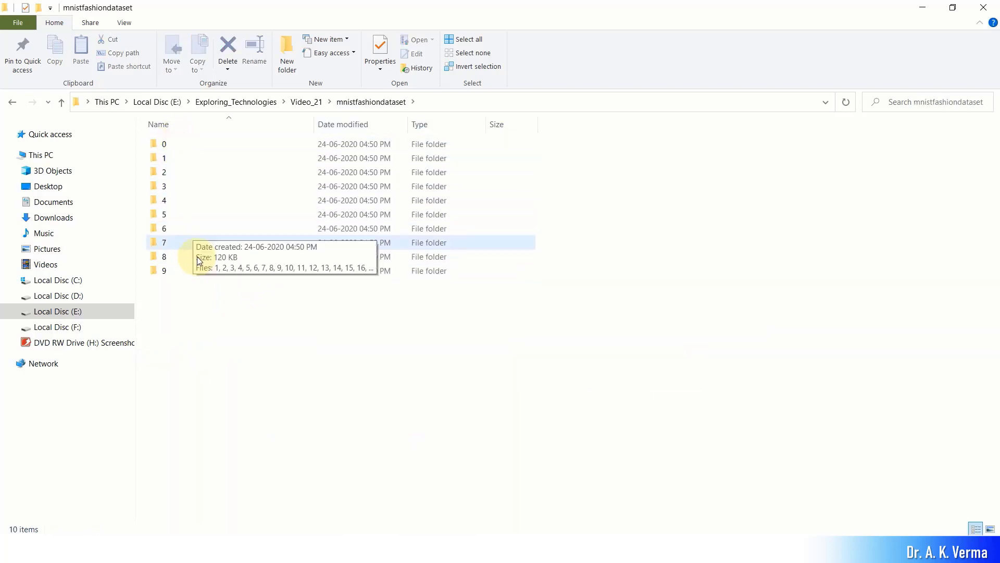
double_click(179, 144)
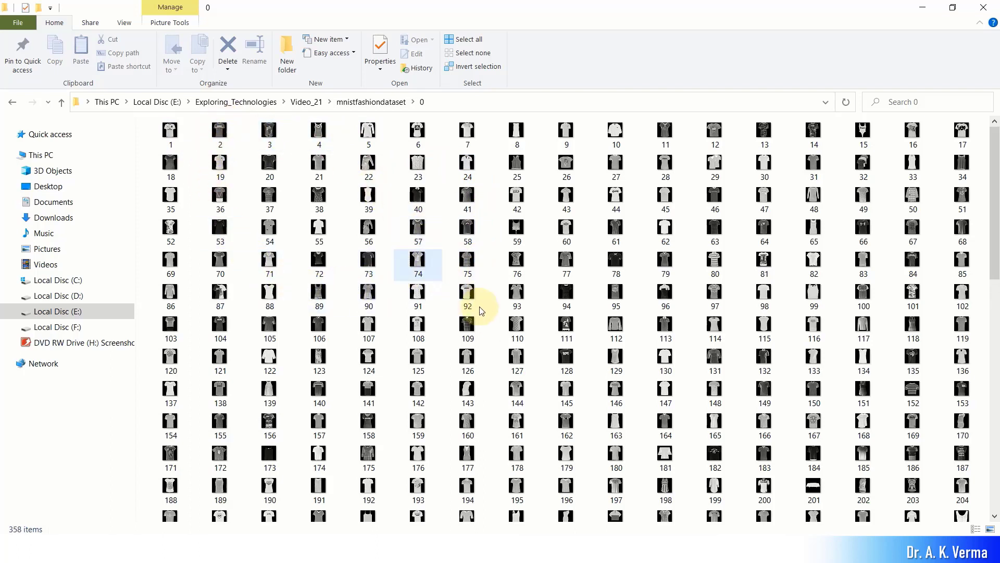
- Check the images in class folder 9, then bring MATLAB back to the front
click(359, 102)
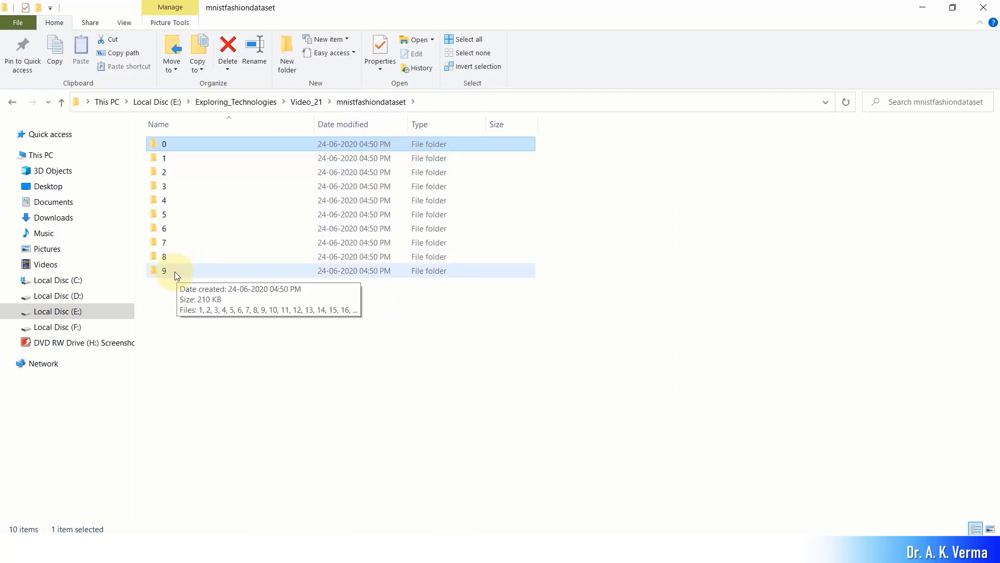
double_click(174, 271)
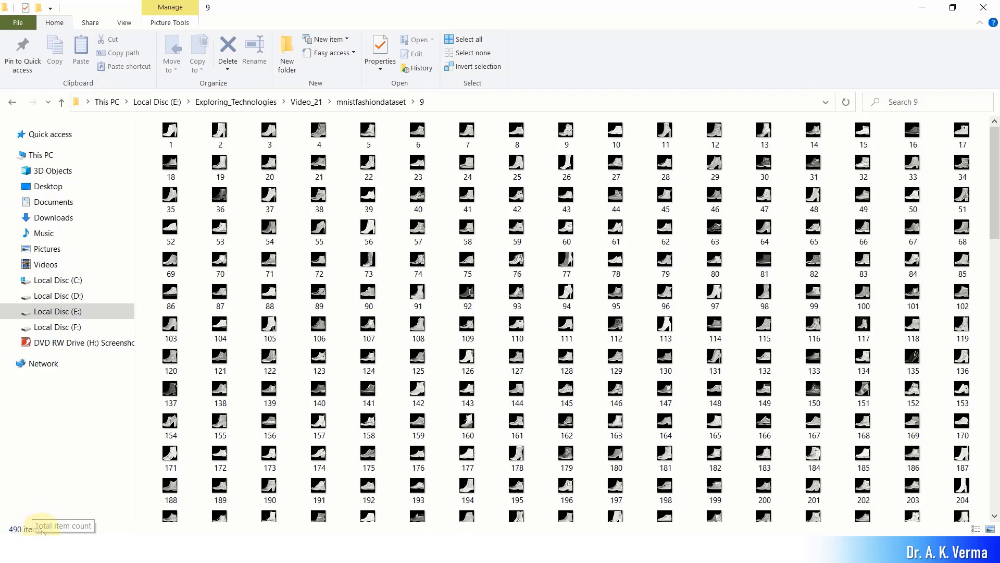
click(377, 103)
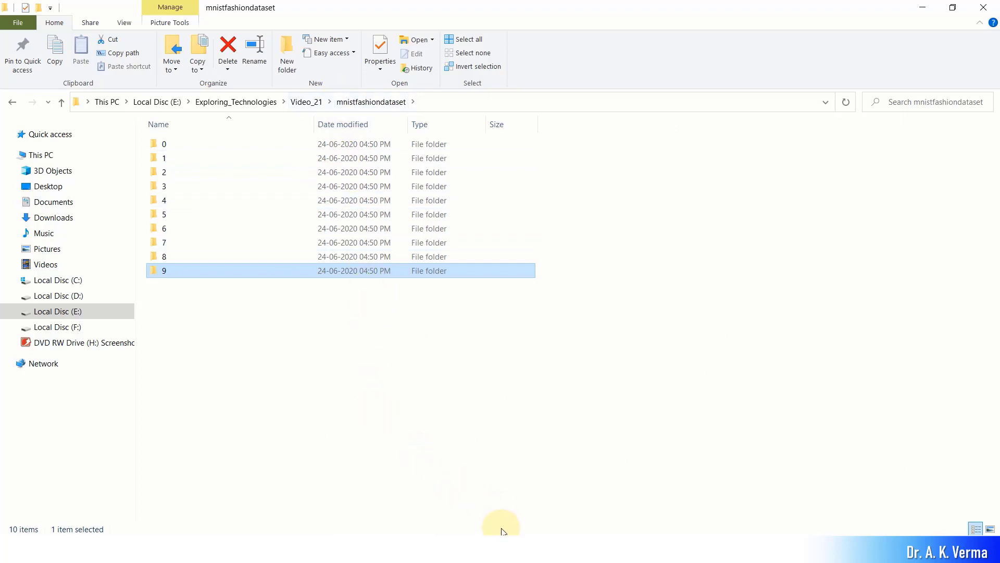
mouse_move(503, 532)
click(476, 502)
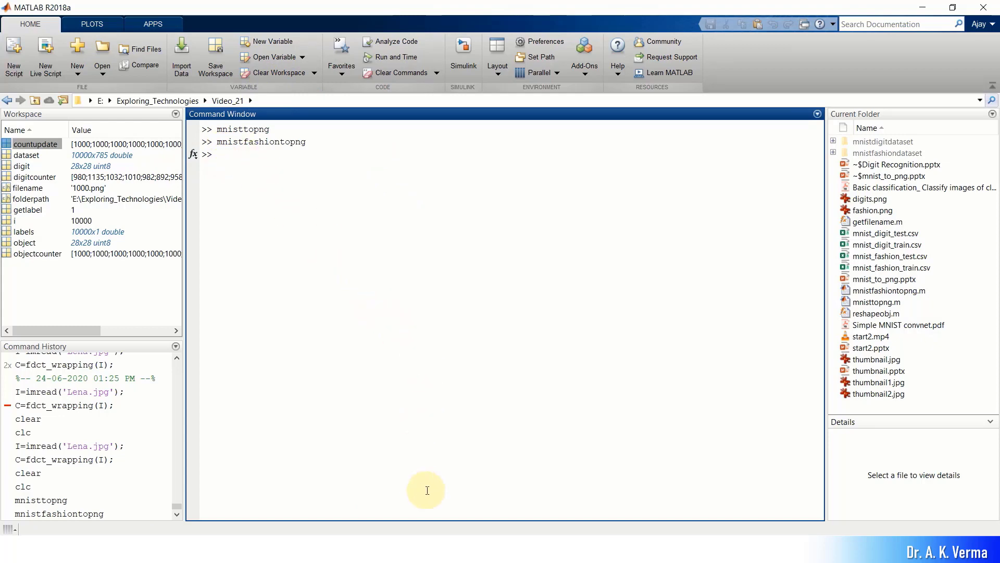
- Back in File Explorer, view the class folders as large icons and browse folder 0's 1,000 images
key(alt+Tab)
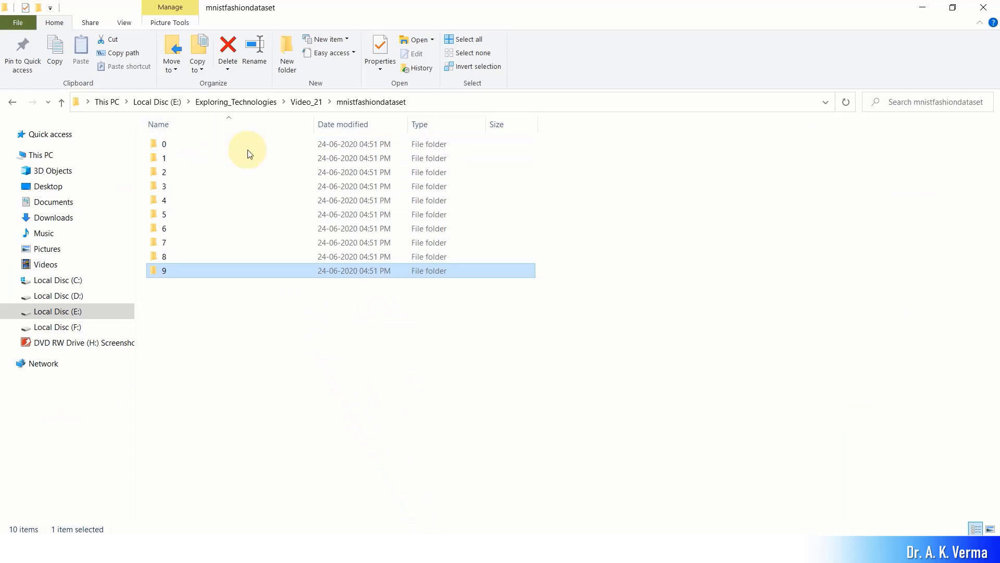
click(991, 529)
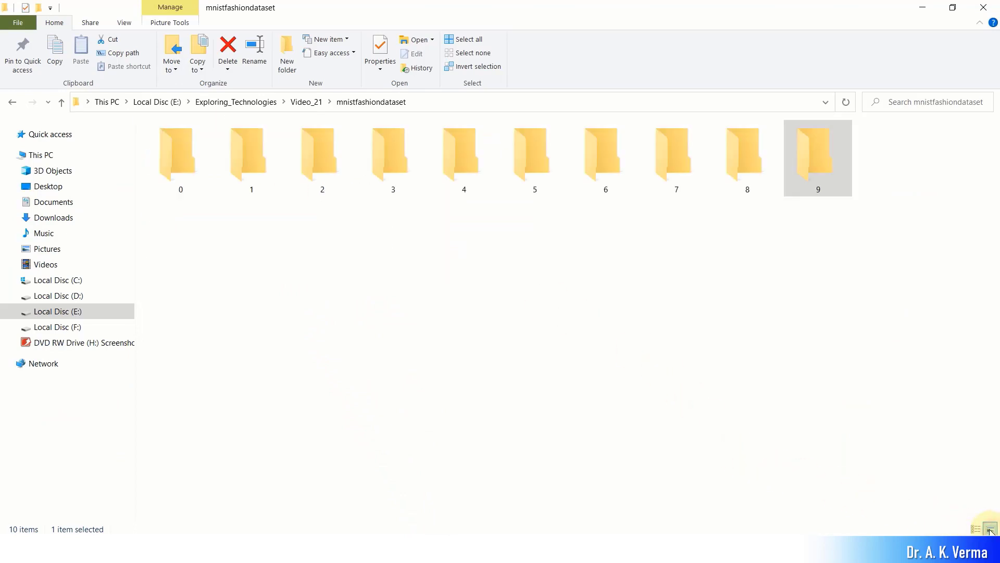
double_click(185, 170)
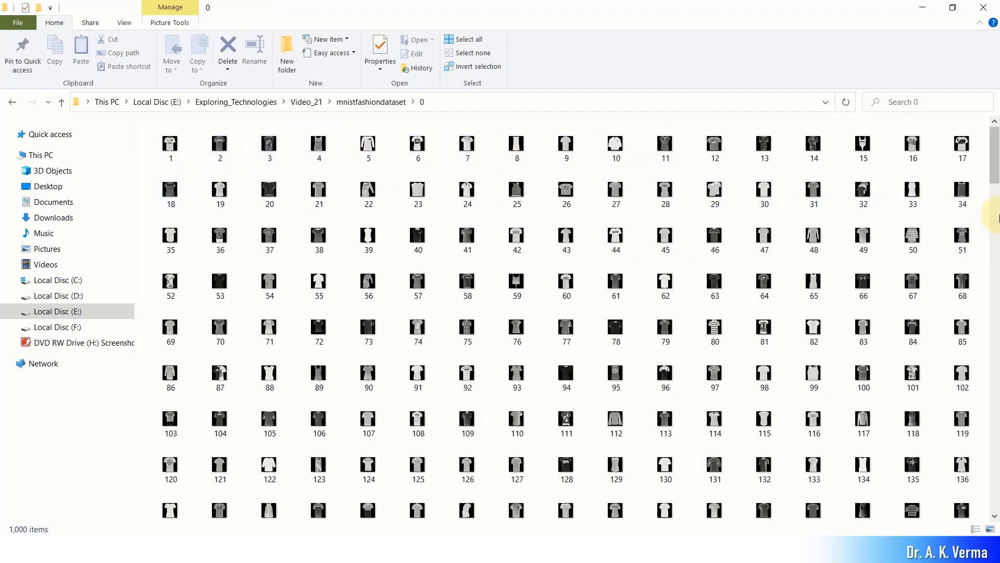
drag(996, 163, 986, 252)
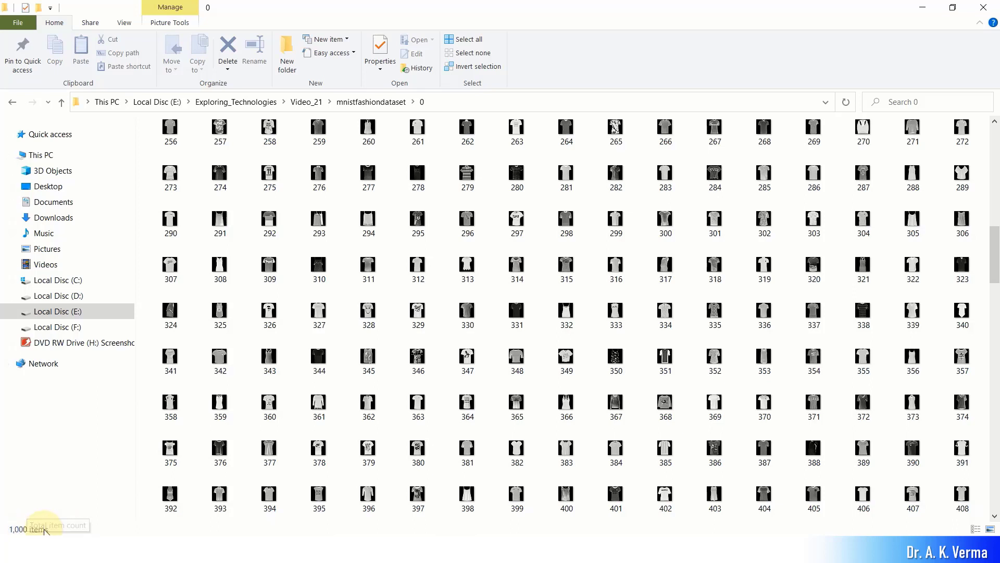
- Inspect class folders 1 and 2, each holding 1,000 images, then switch to MATLAB
click(371, 103)
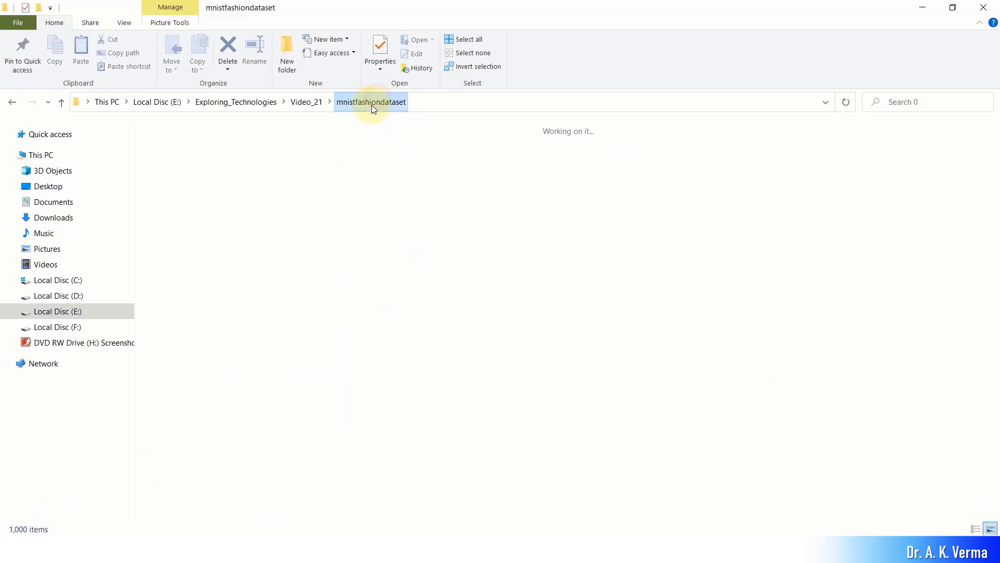
double_click(268, 156)
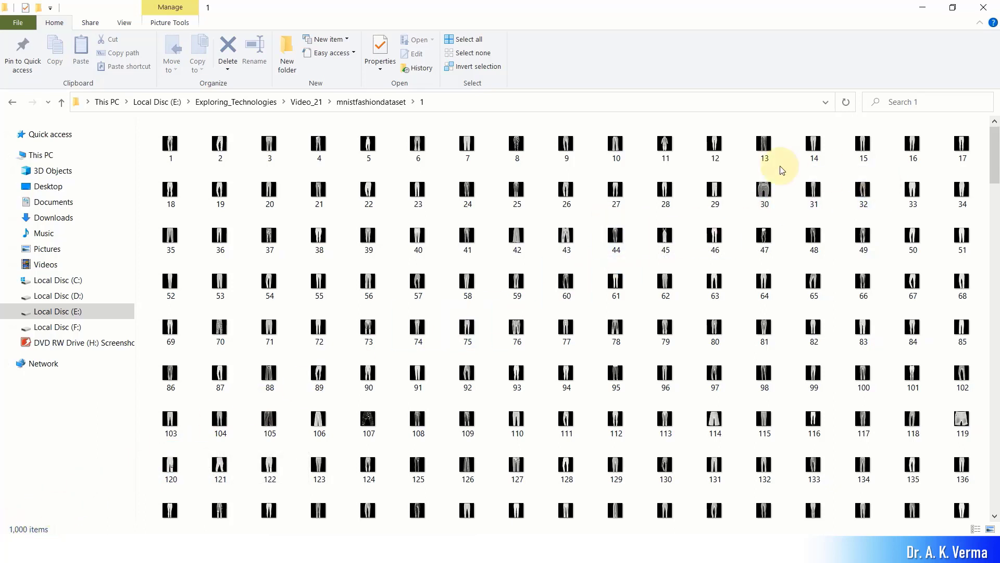
click(390, 106)
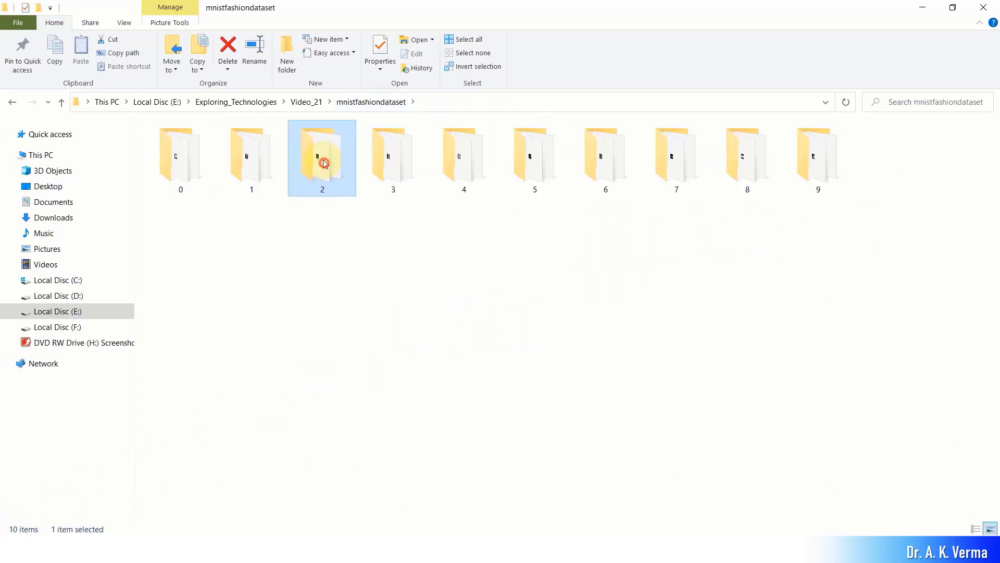
double_click(323, 159)
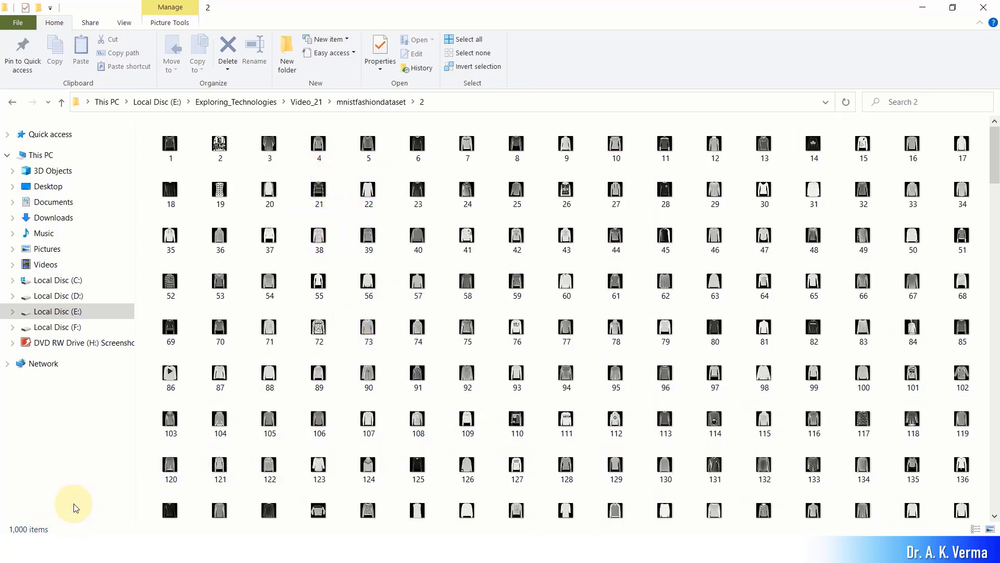
click(367, 104)
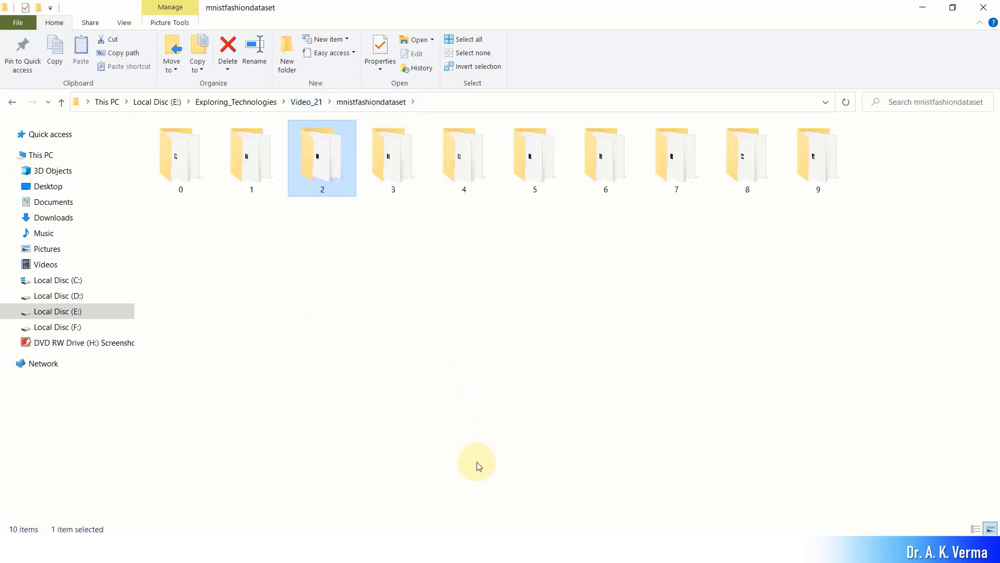
click(508, 544)
- Open countupdate in the Variables editor, confirm all ten classes read 1000, then return to File Explorer
click(454, 485)
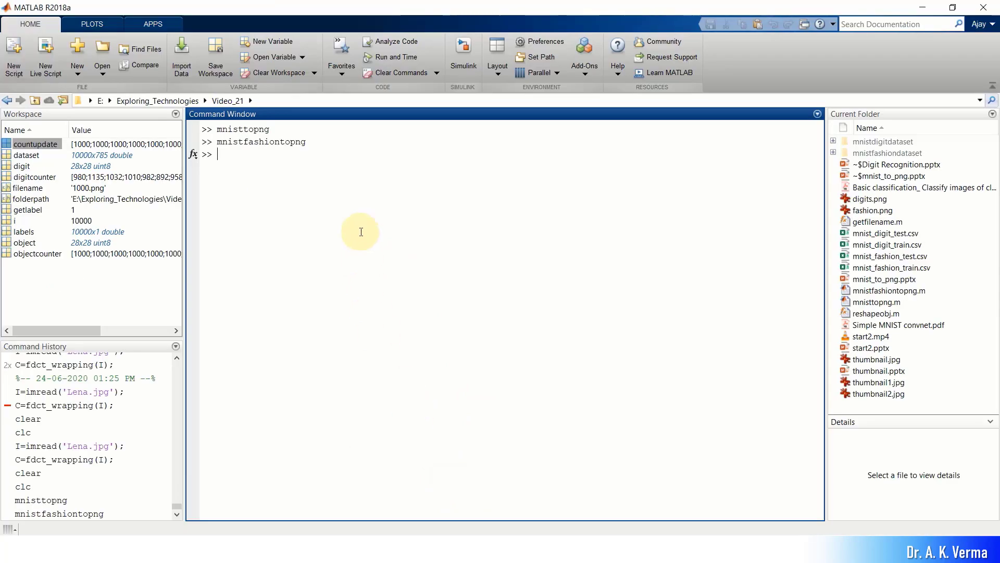
drag(57, 150, 55, 147)
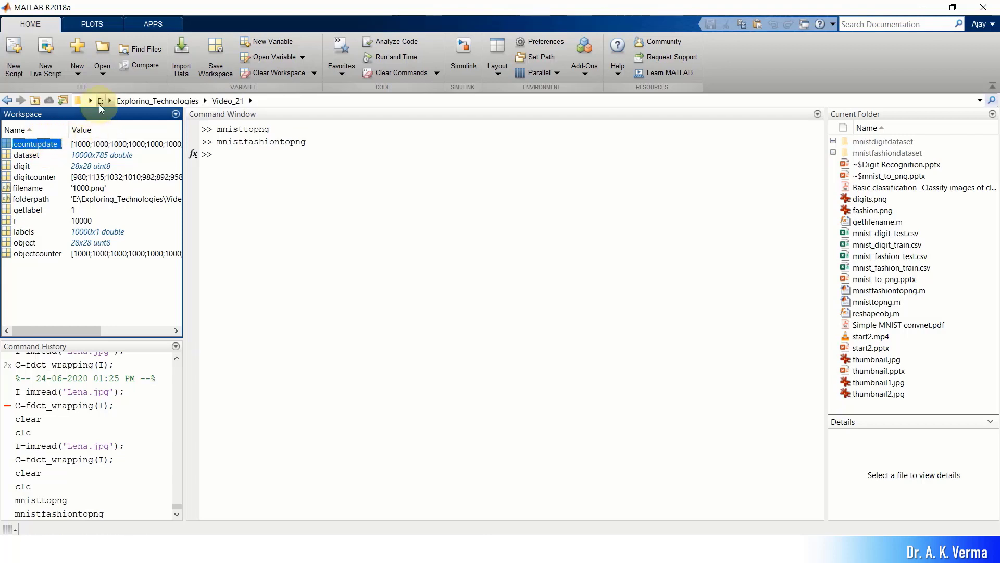
double_click(32, 146)
drag(233, 170, 239, 286)
click(259, 275)
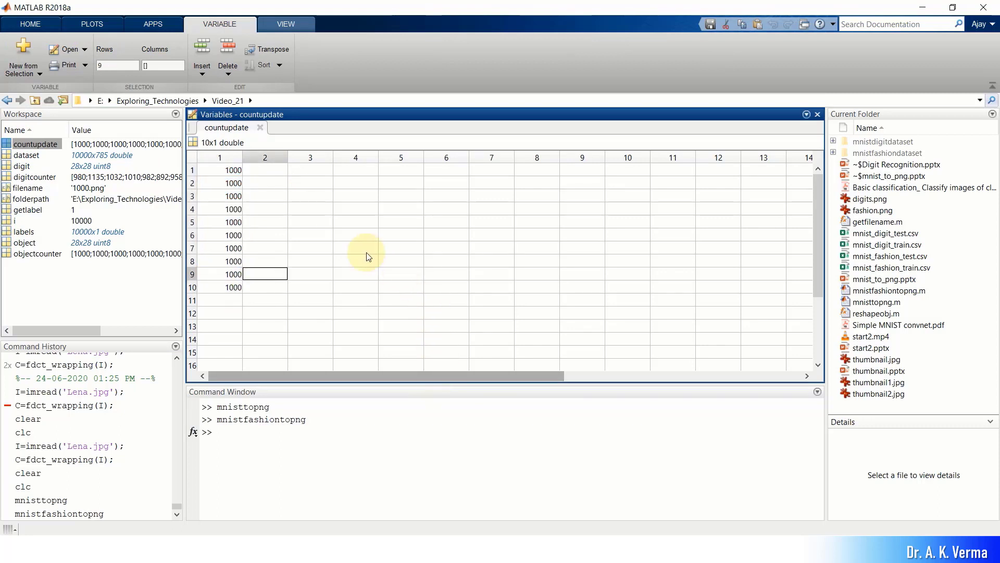
click(237, 287)
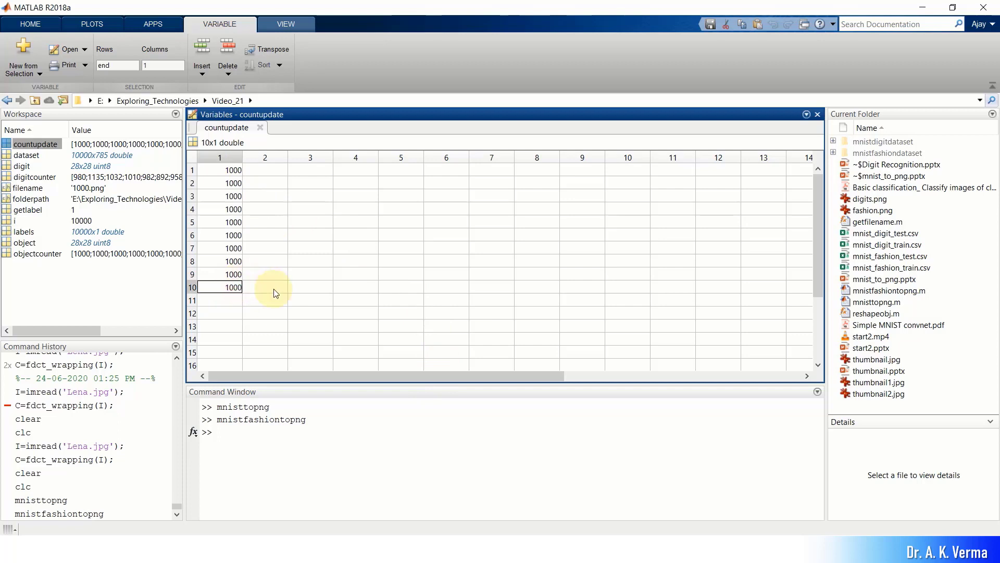
click(256, 432)
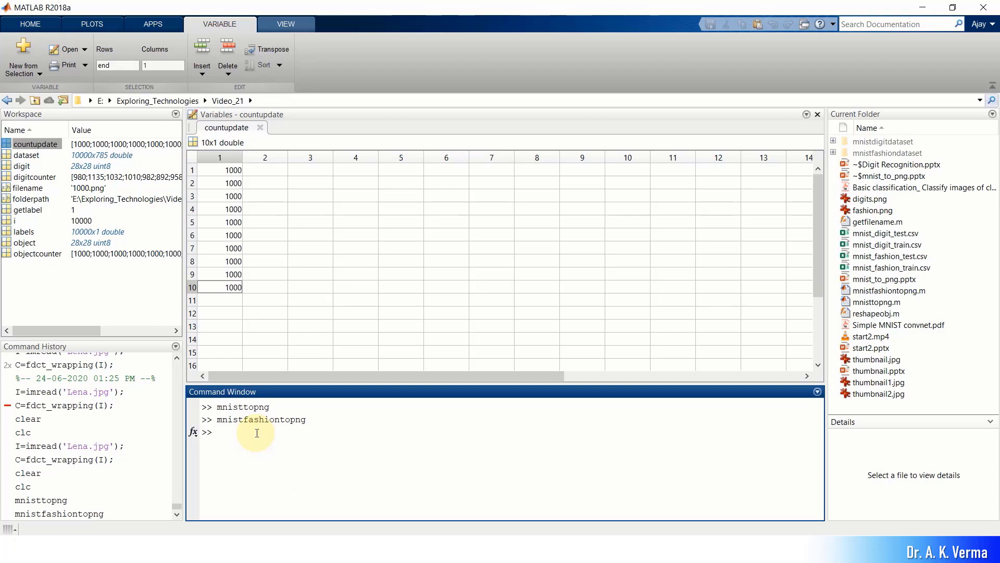
click(433, 547)
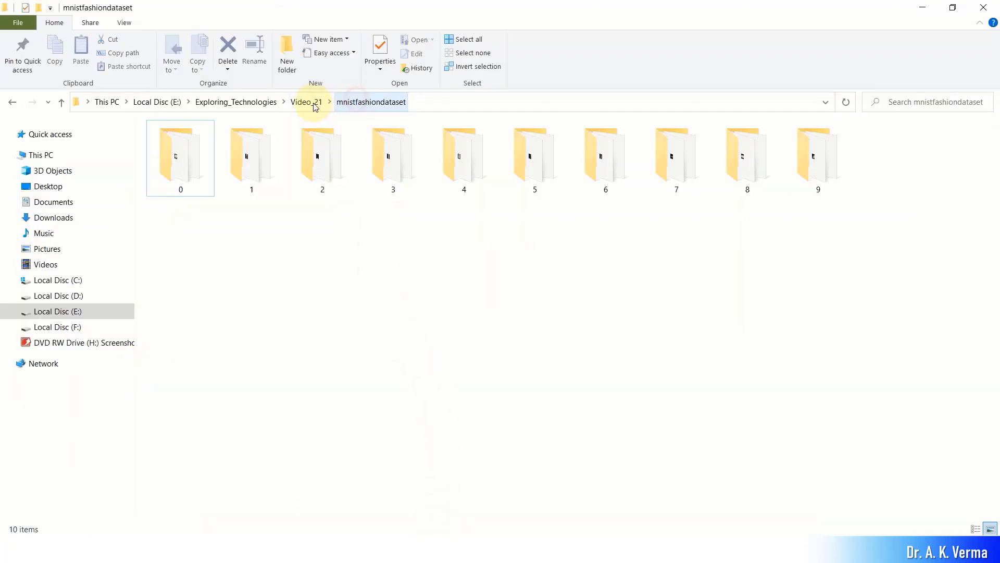
- From Video_21, inspect the class folders 0–9 in both mnistdigitdataset and mnistfashiondataset
click(314, 102)
click(187, 304)
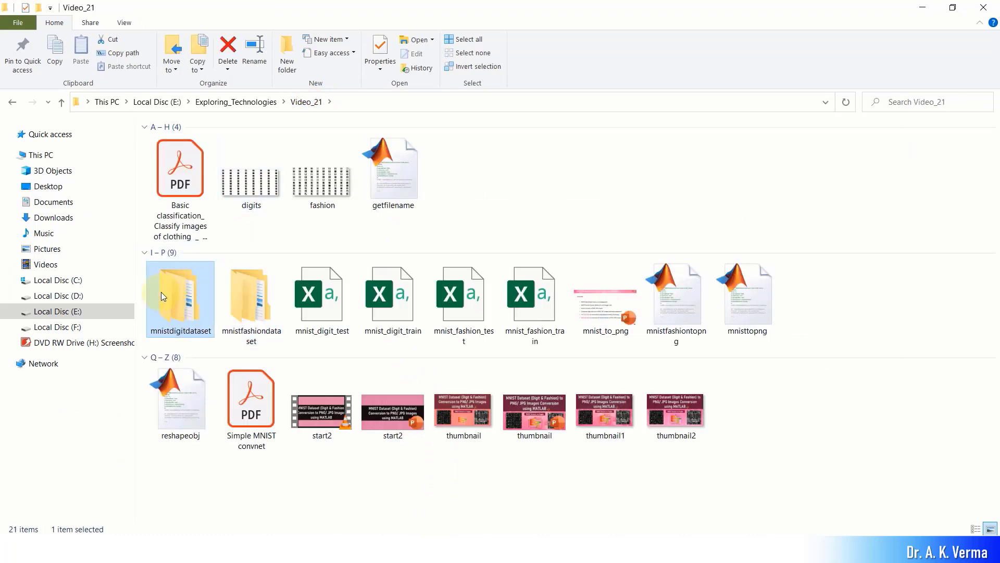
click(189, 293)
click(188, 305)
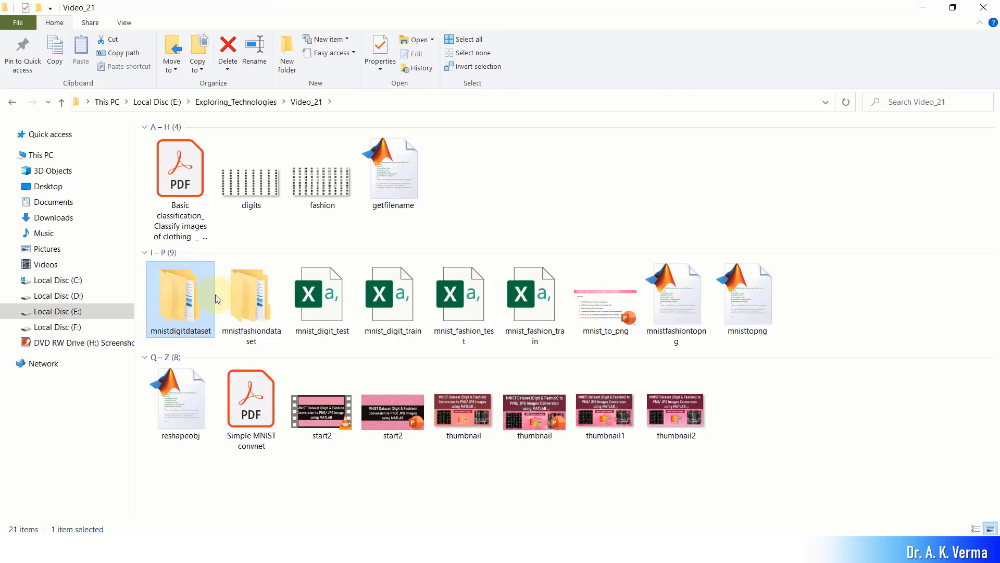
double_click(194, 292)
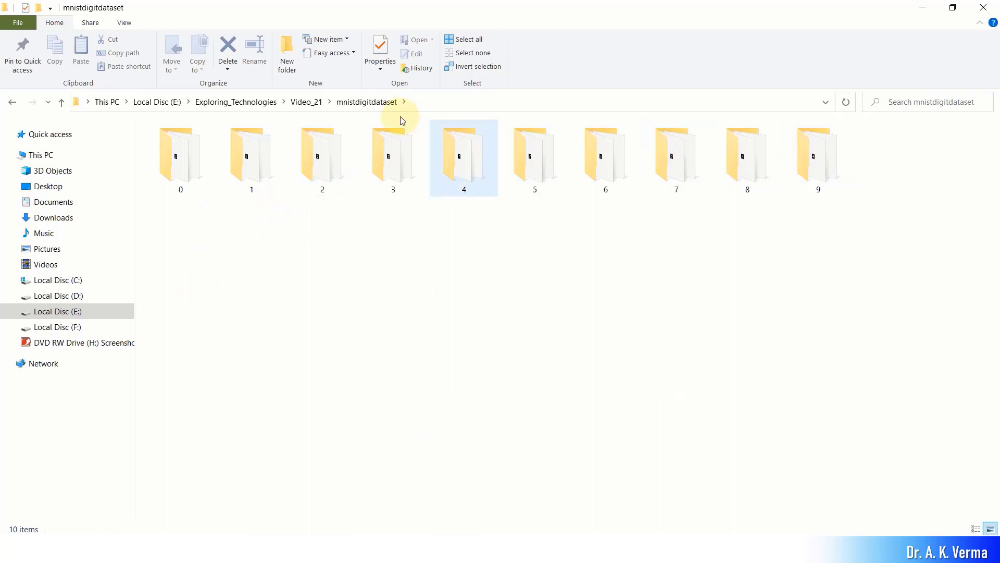
click(311, 102)
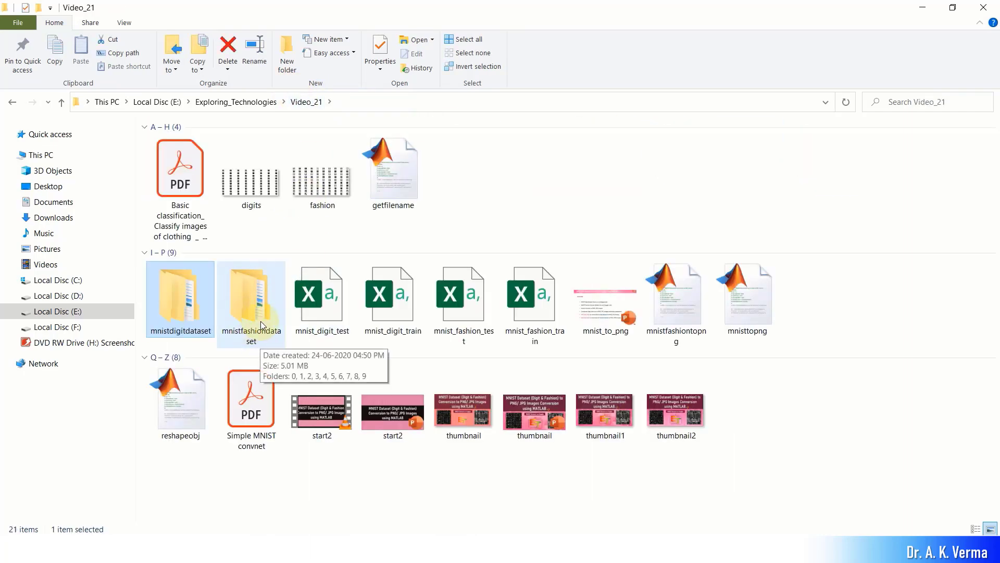
double_click(258, 319)
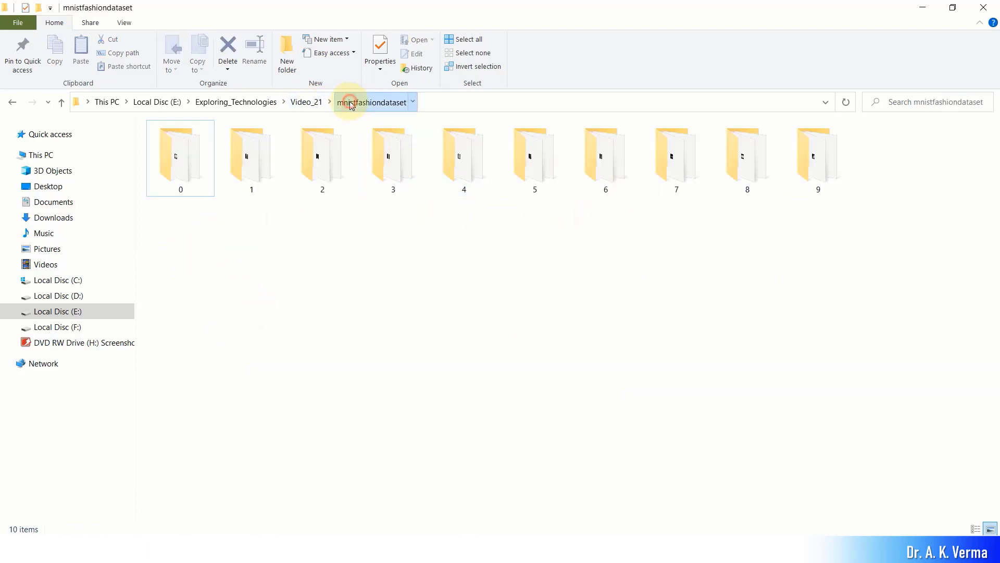
click(306, 101)
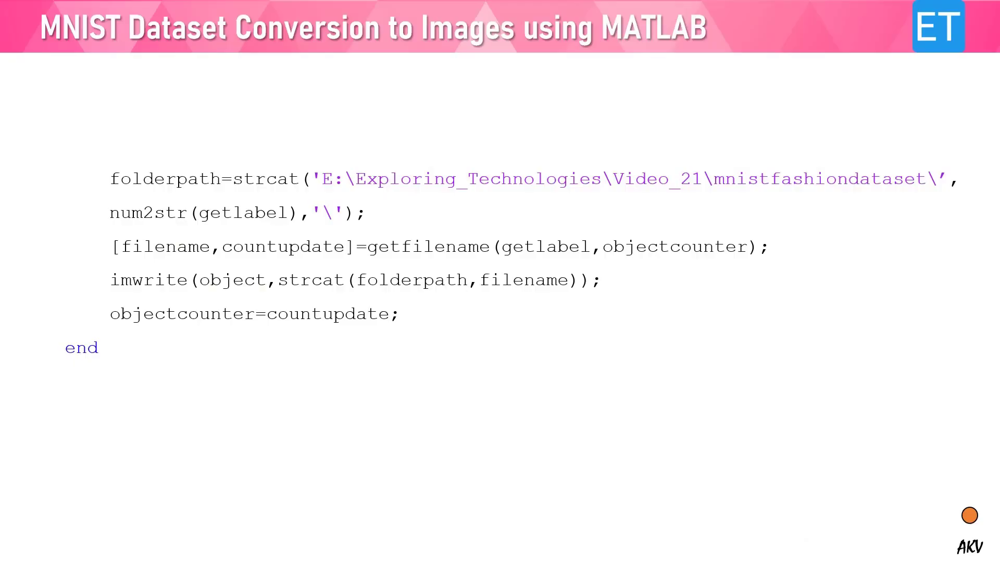